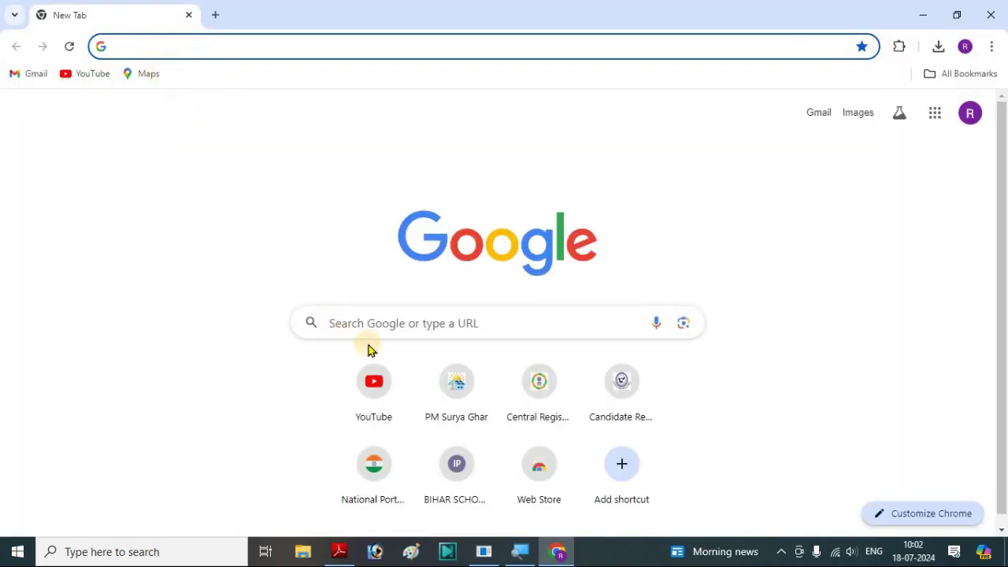
Search Google for "i love pdf" and open the iLovePDF website from the results
left_click(362, 323)
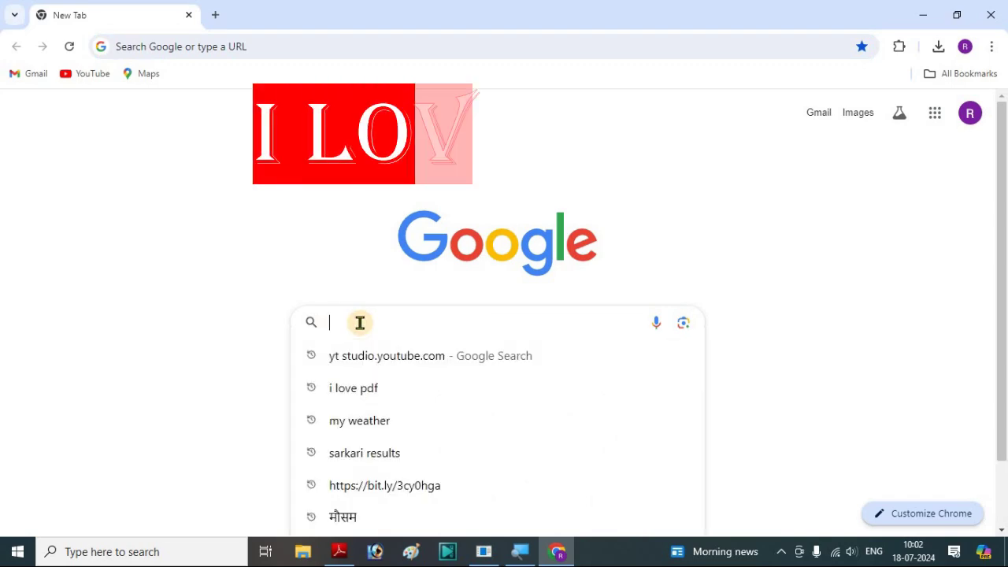
type("i")
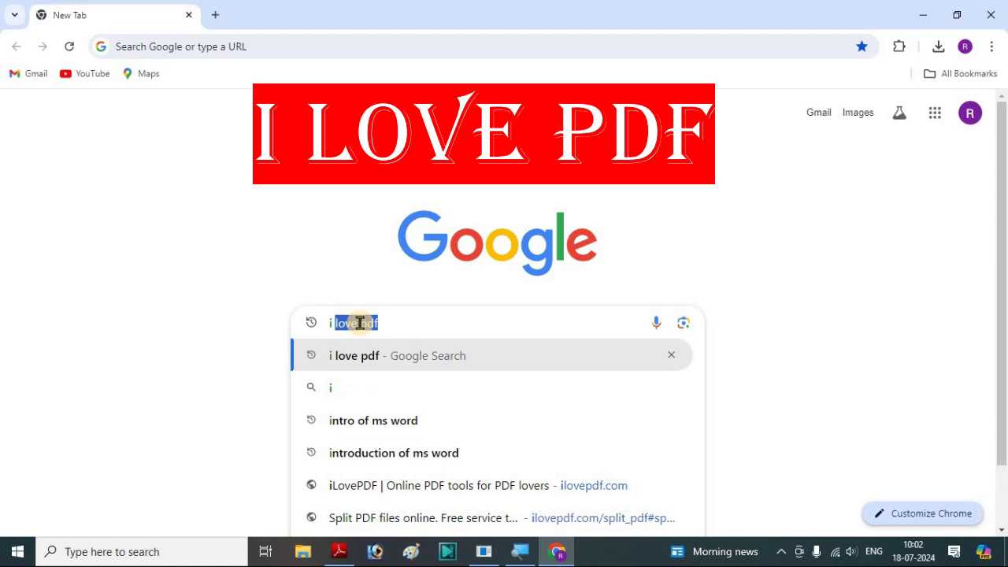
type(" love")
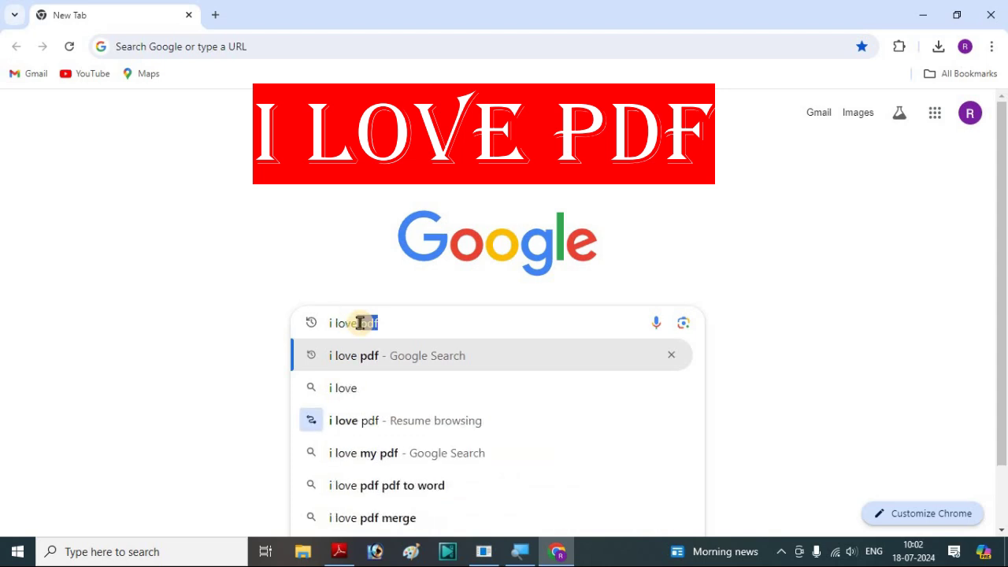
key("Return")
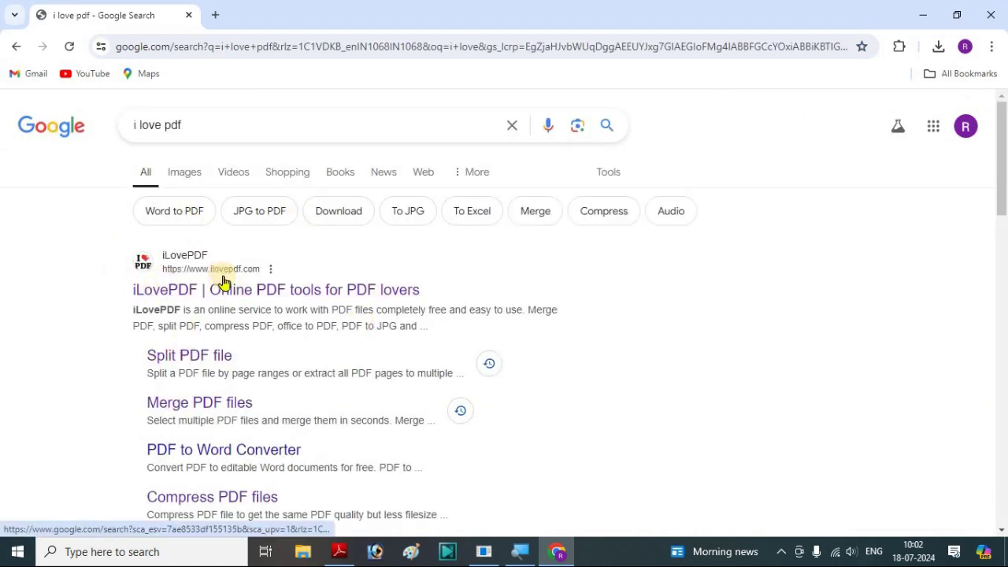
scroll(221, 283, "down", 5)
scroll(216, 303, "up", 5)
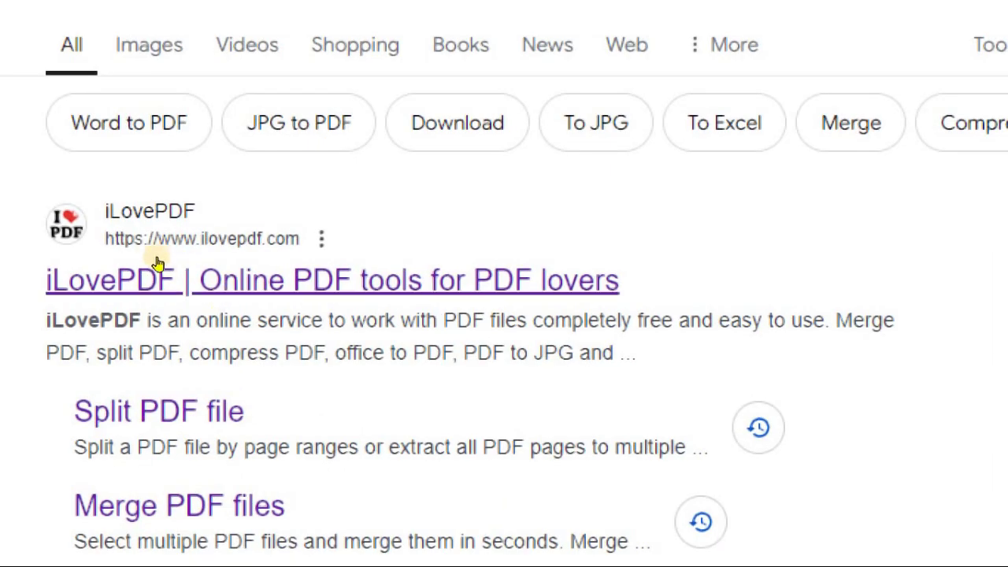
left_click(279, 293)
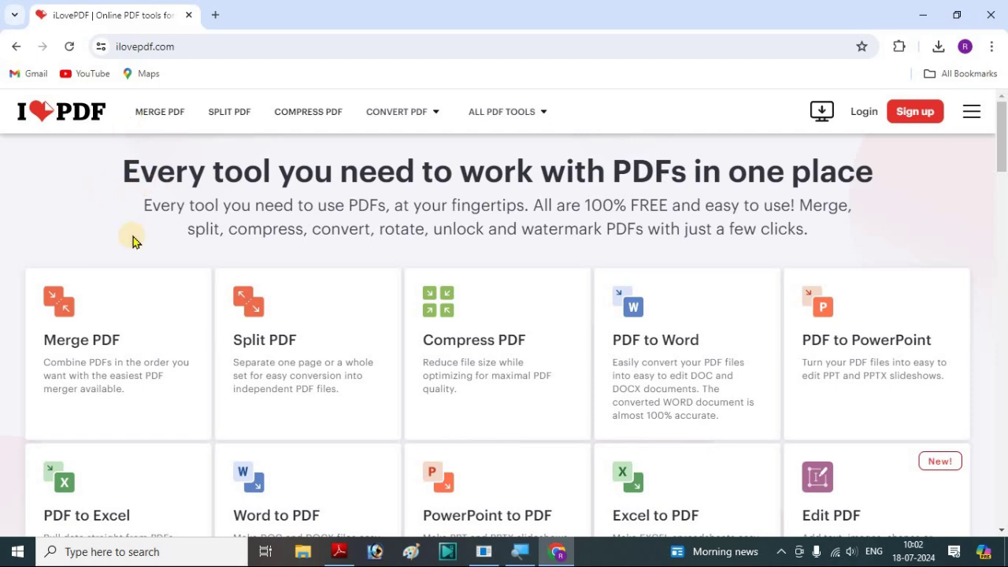
Open the Split PDF tool and load the file BCOS-183 H from the Ignou assement 2024 folder
scroll(189, 246, "down", 1)
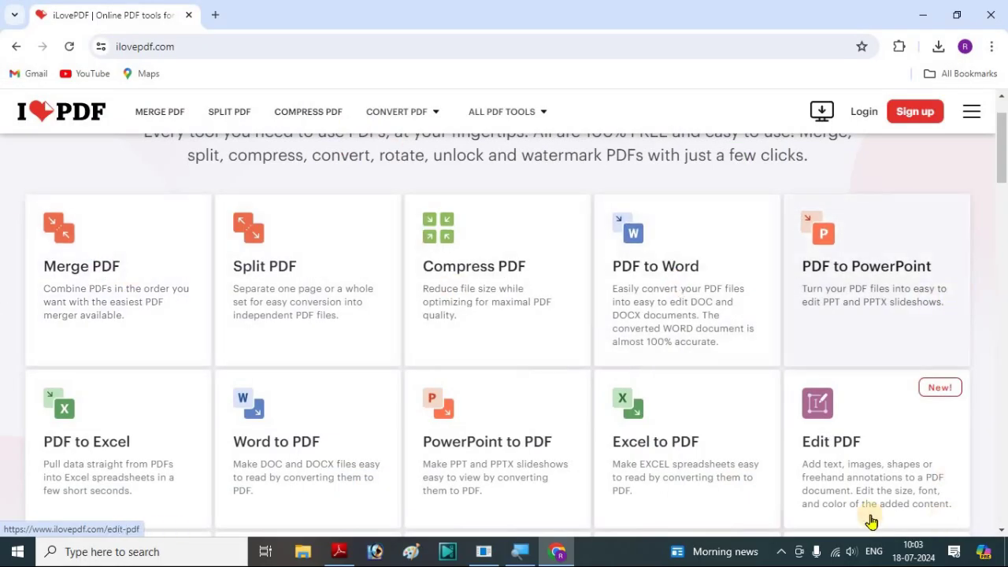
scroll(467, 264, "down", 2)
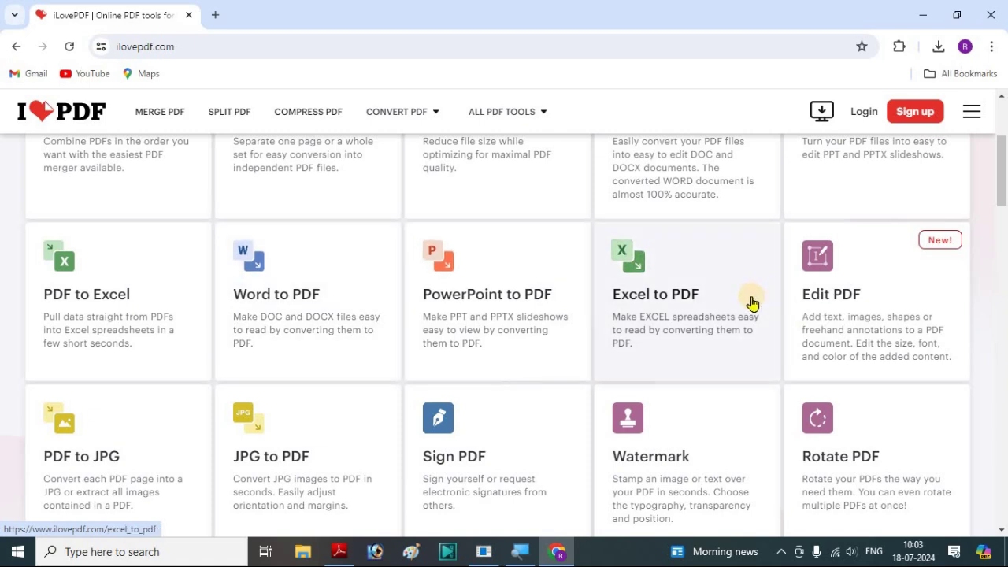
scroll(752, 300, "up", 2)
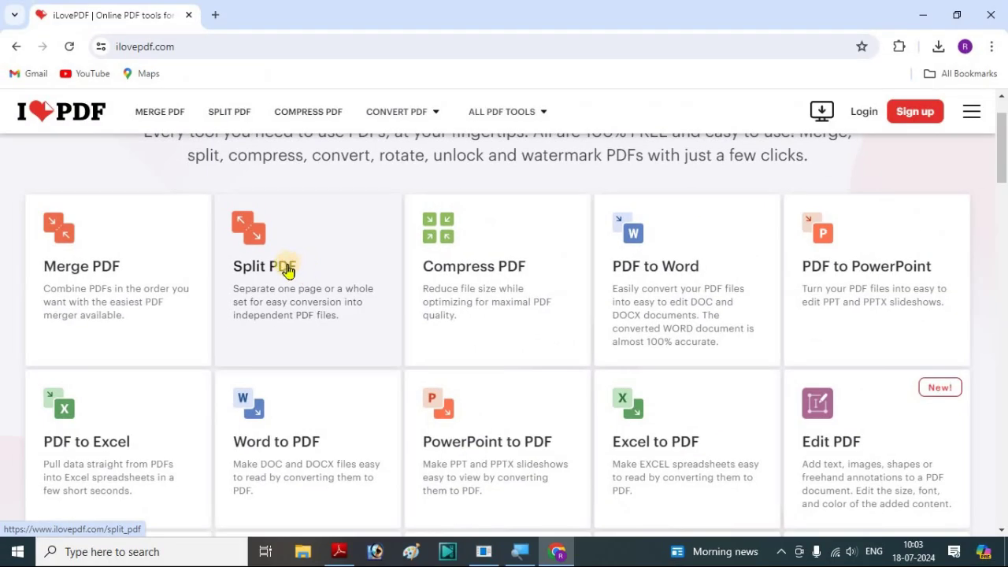
left_click(285, 269)
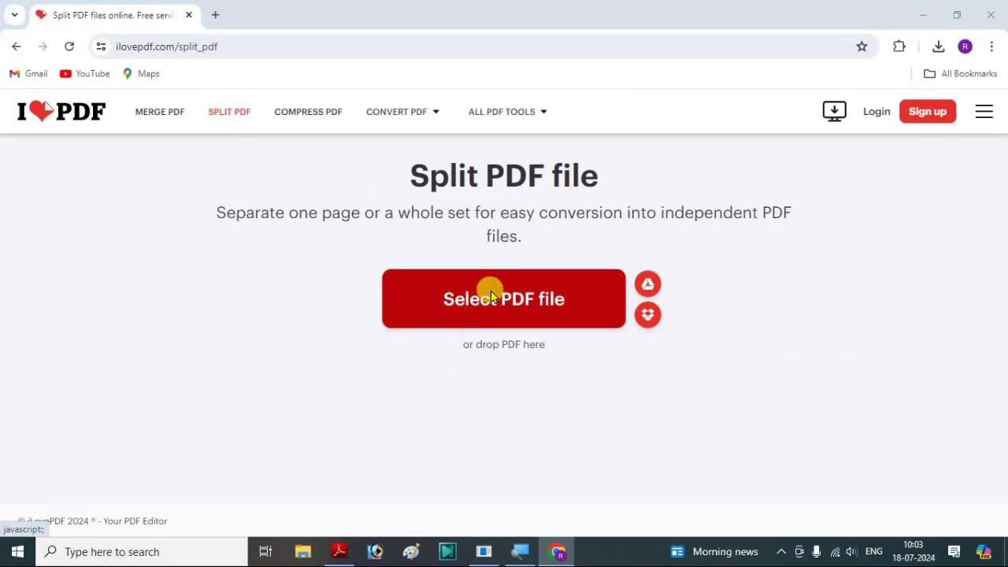
left_click(490, 295)
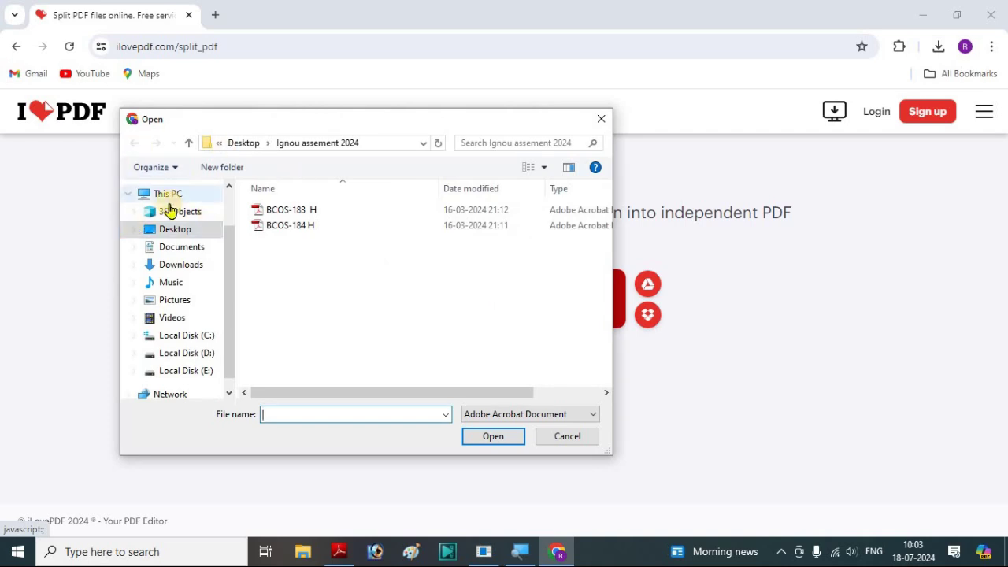
left_click(314, 214)
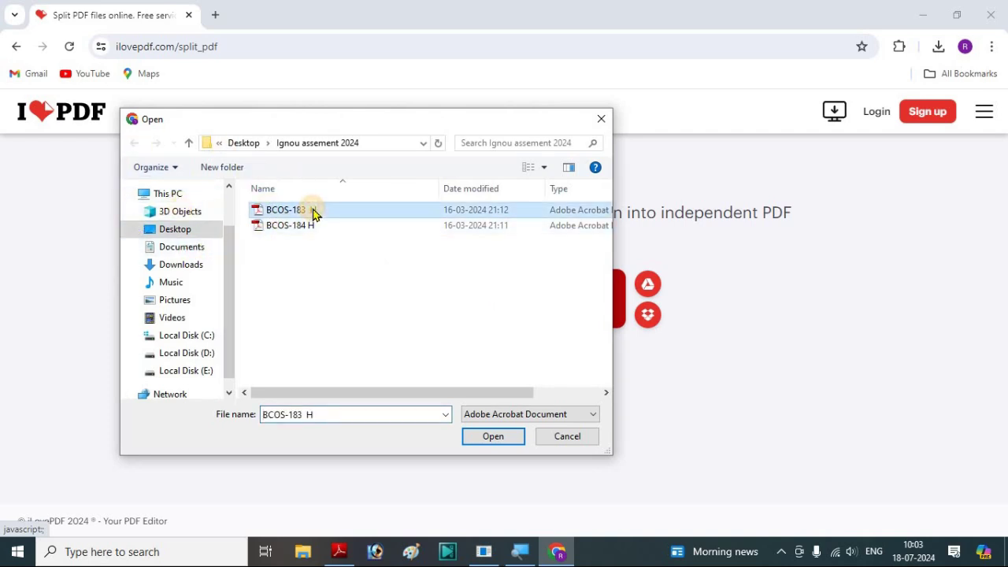
left_click(491, 446)
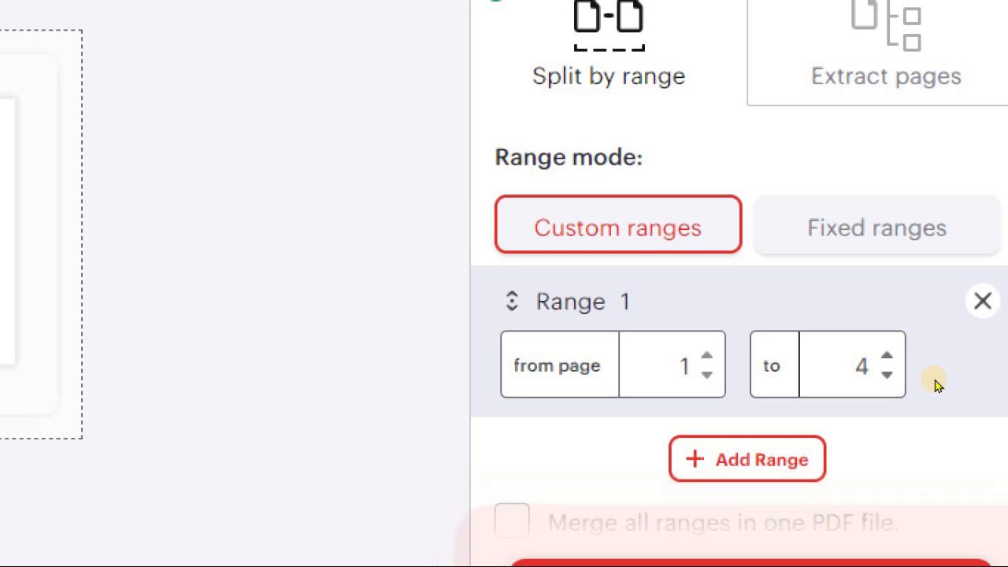
Set custom Range 1 to end at page 1 and split the PDF
key("Down")
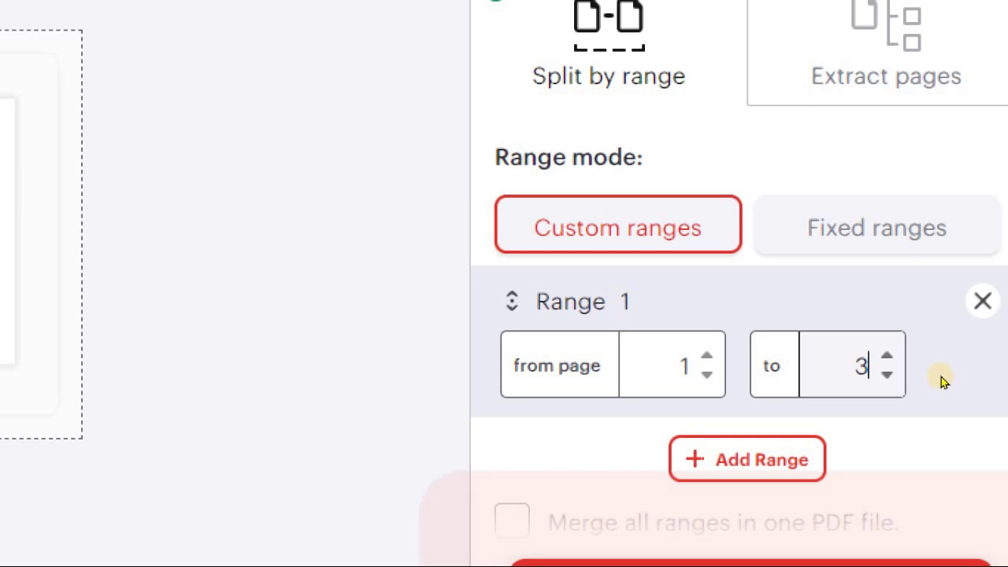
key("Down")
key("Down")
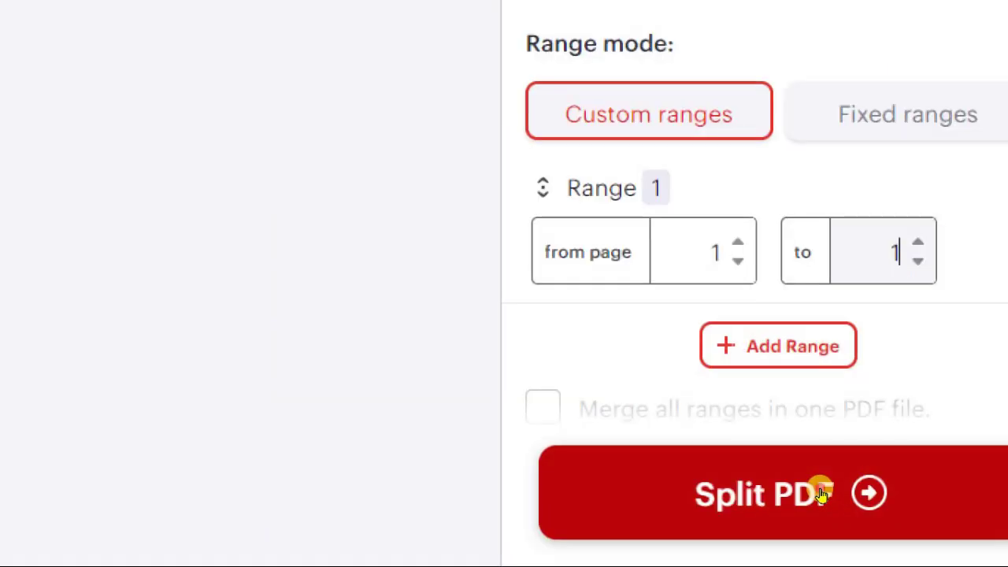
left_click(822, 494)
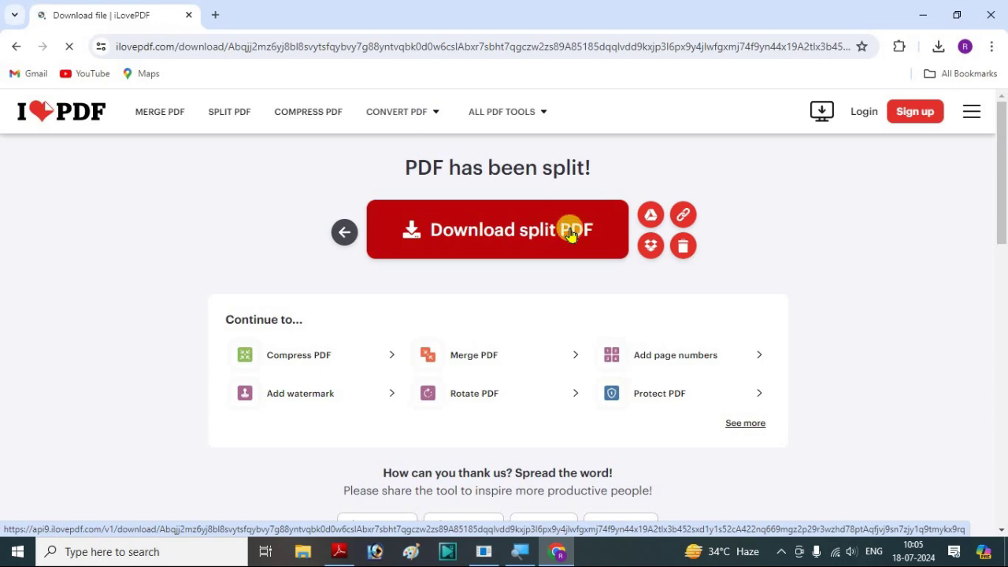
Download the split PDF and open BCOS-183 H-1.pdf from the browser's recent downloads
left_click(571, 232)
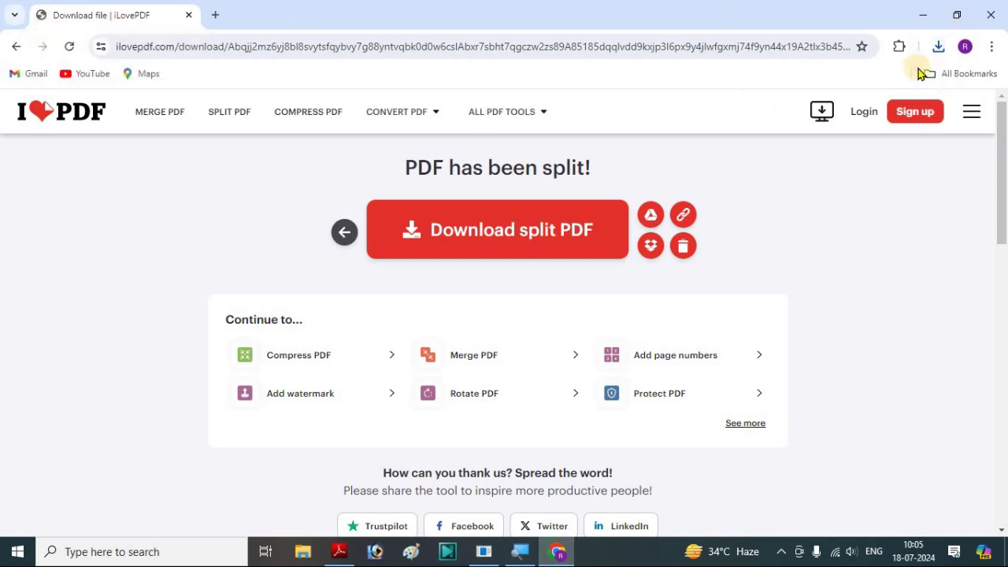
left_click(938, 49)
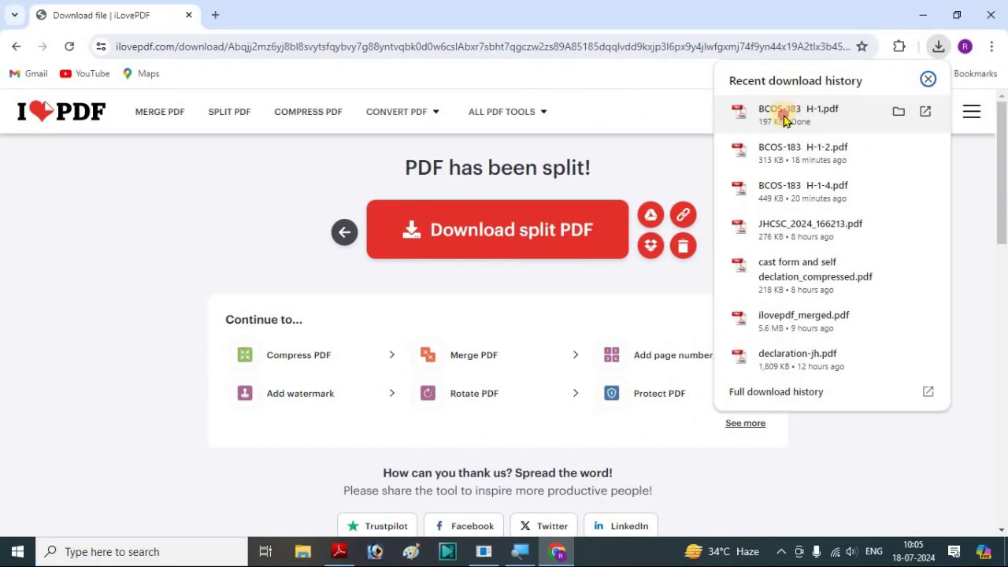
left_click(784, 120)
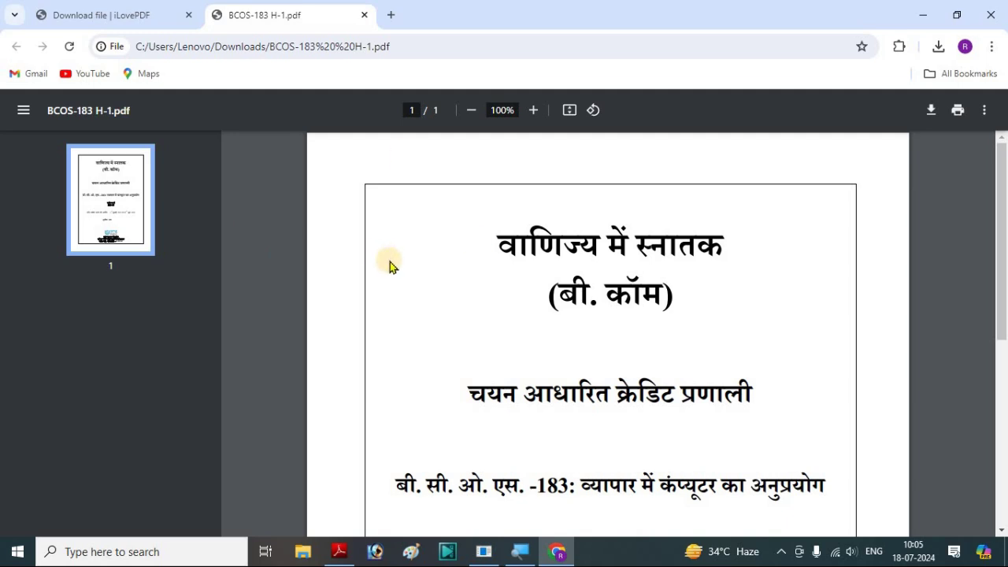
Examine the extracted page of BCOS-183 H-1.pdf from top to bottom to check its contents
scroll(534, 240, "down", 1)
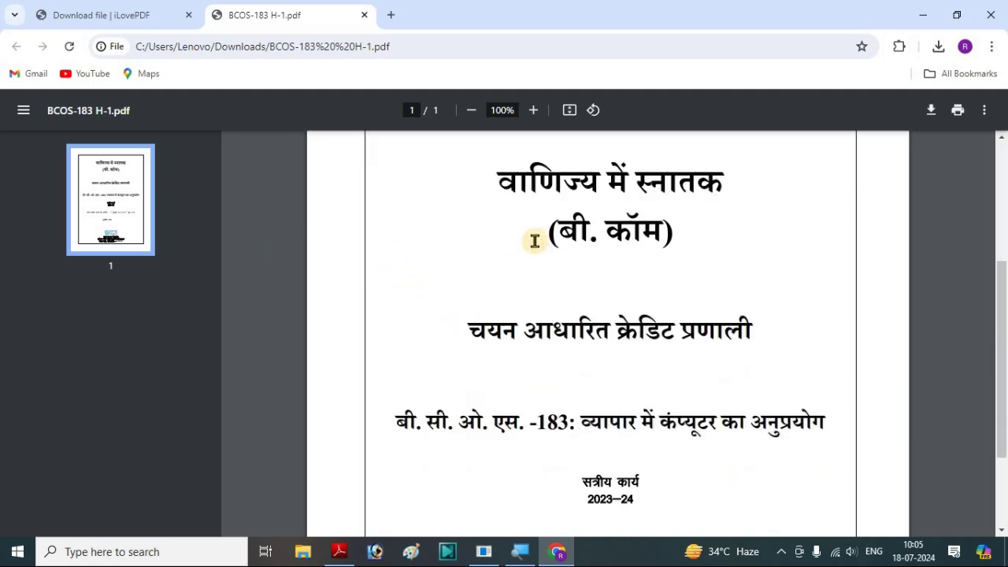
scroll(535, 240, "down", 4)
scroll(536, 230, "up", 5)
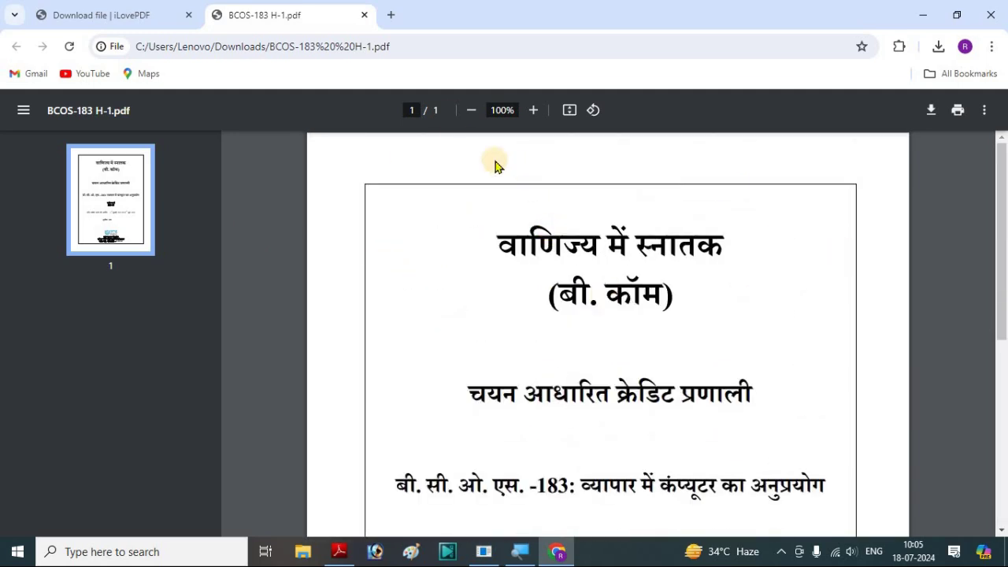
scroll(614, 244, "down", 5)
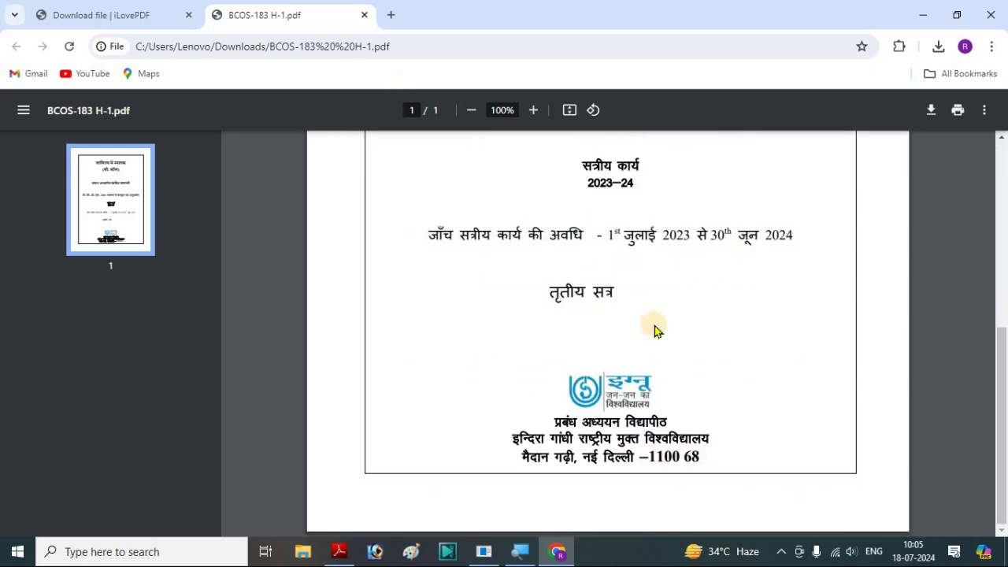
scroll(654, 331, "up", 5)
scroll(501, 233, "down", 5)
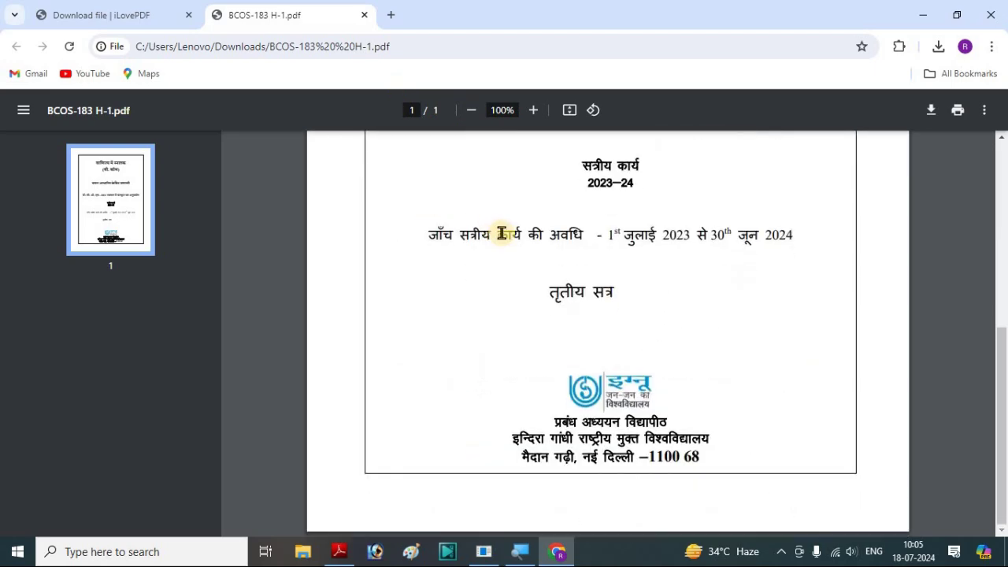
scroll(501, 233, "up", 5)
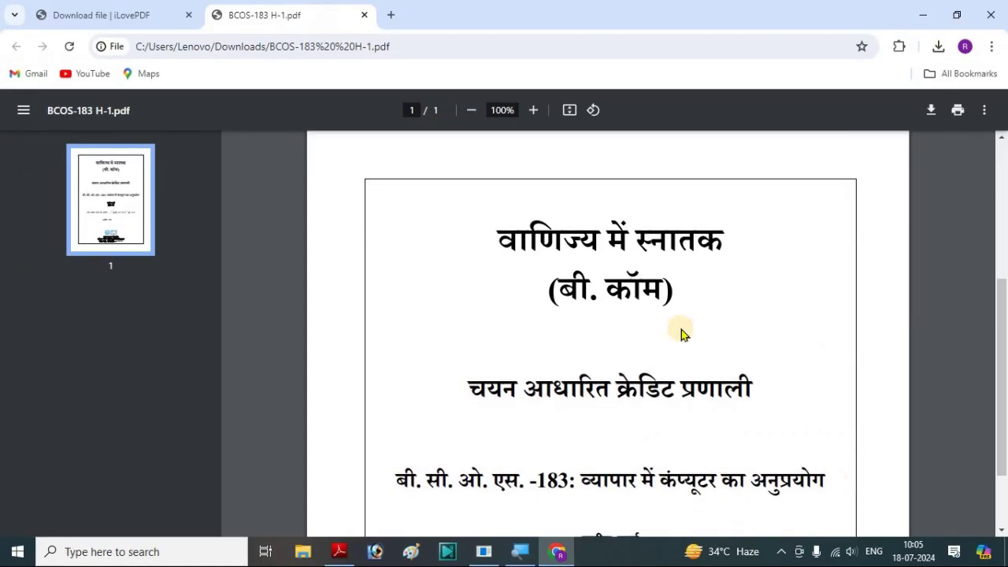
scroll(682, 334, "down", 5)
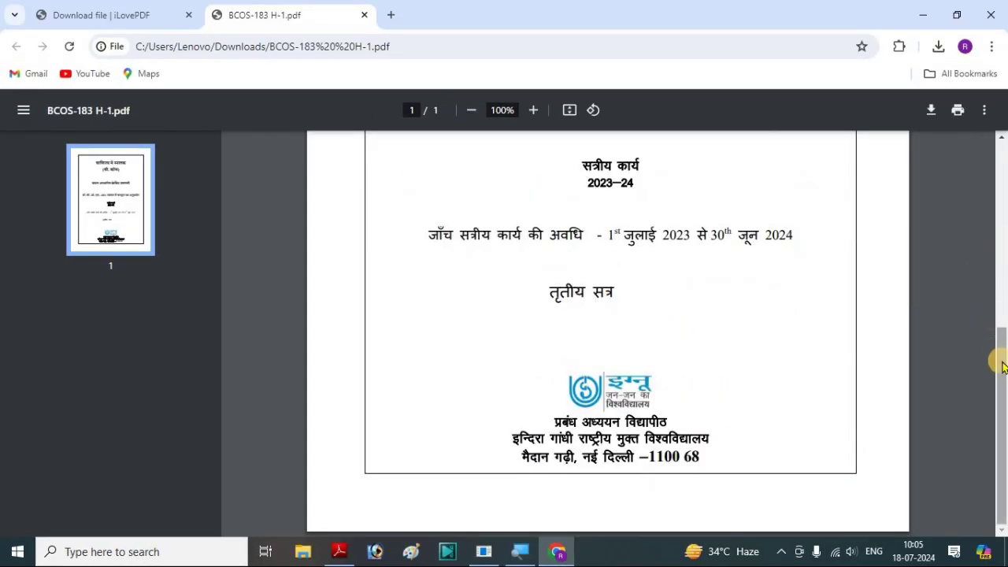
scroll(1002, 268, "up", 5)
scroll(1002, 267, "down", 5)
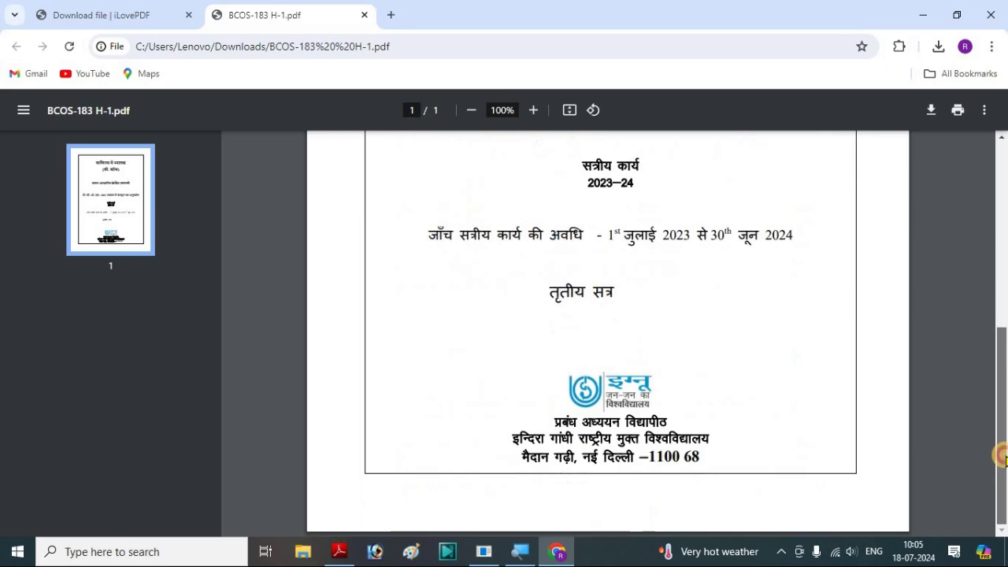
scroll(1000, 456, "up", 5)
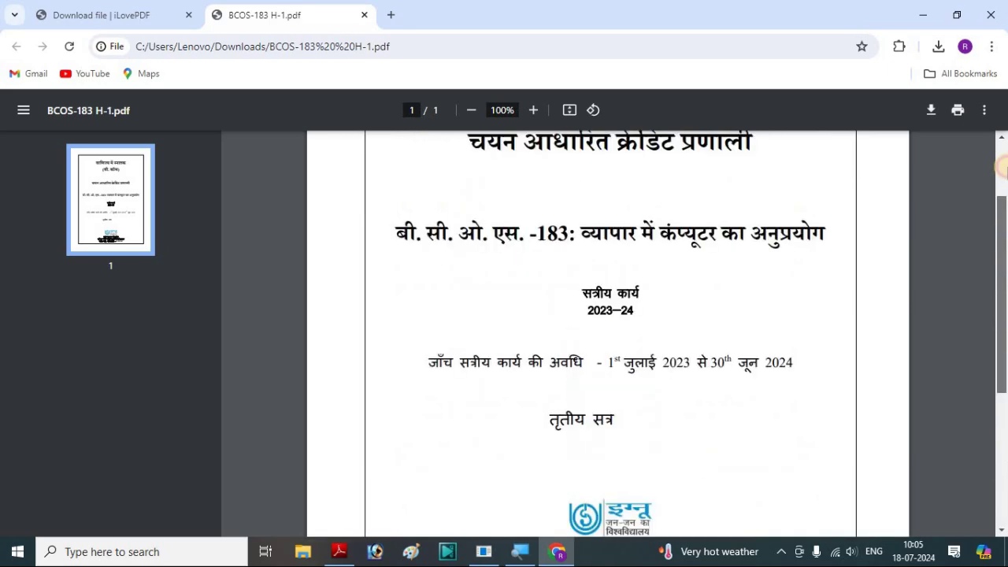
Switch to File Explorer, open BCOS-183 H-1 from the Downloads folder in Adobe Reader and review its page
left_click(926, 22)
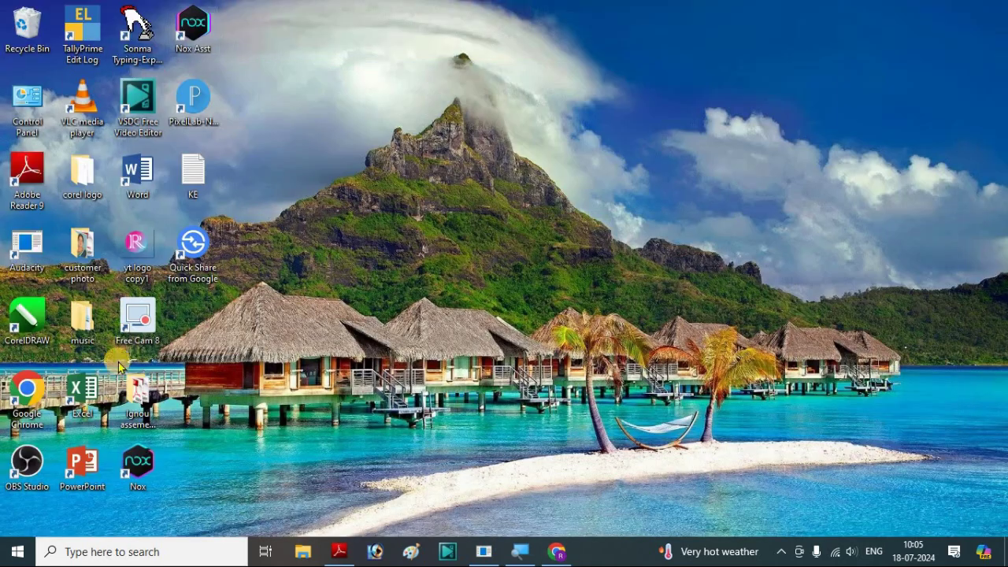
key("super+e")
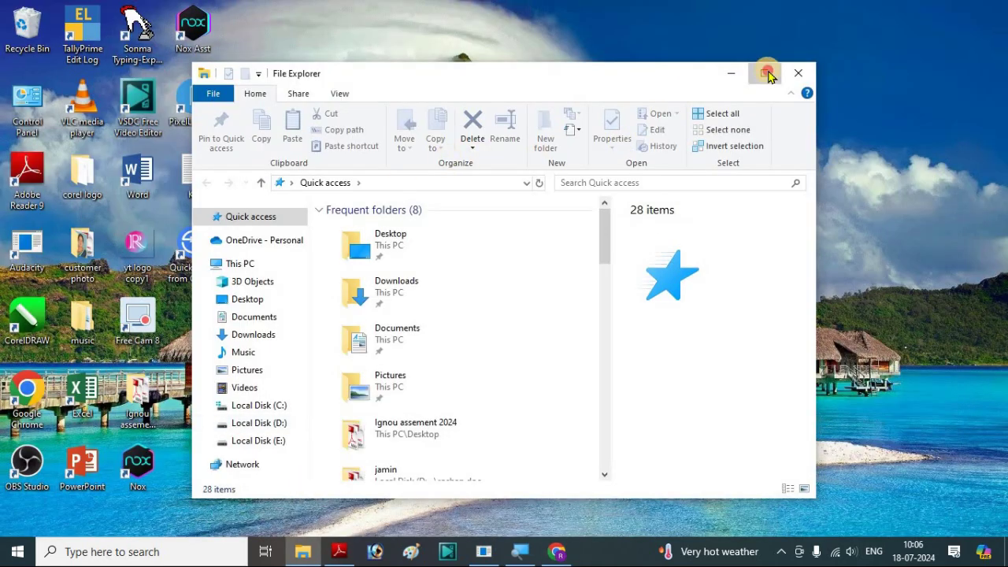
left_click(768, 74)
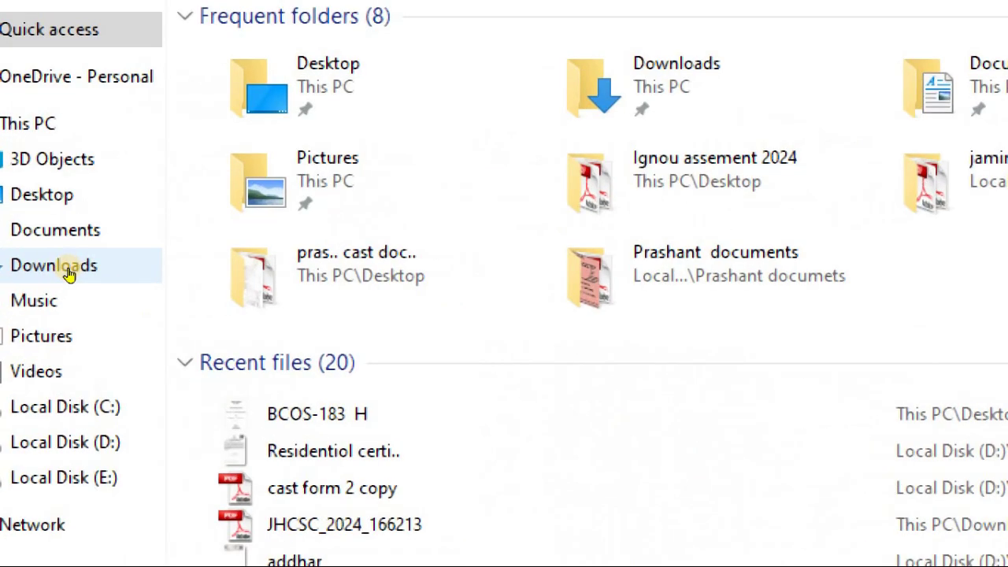
left_click(83, 268)
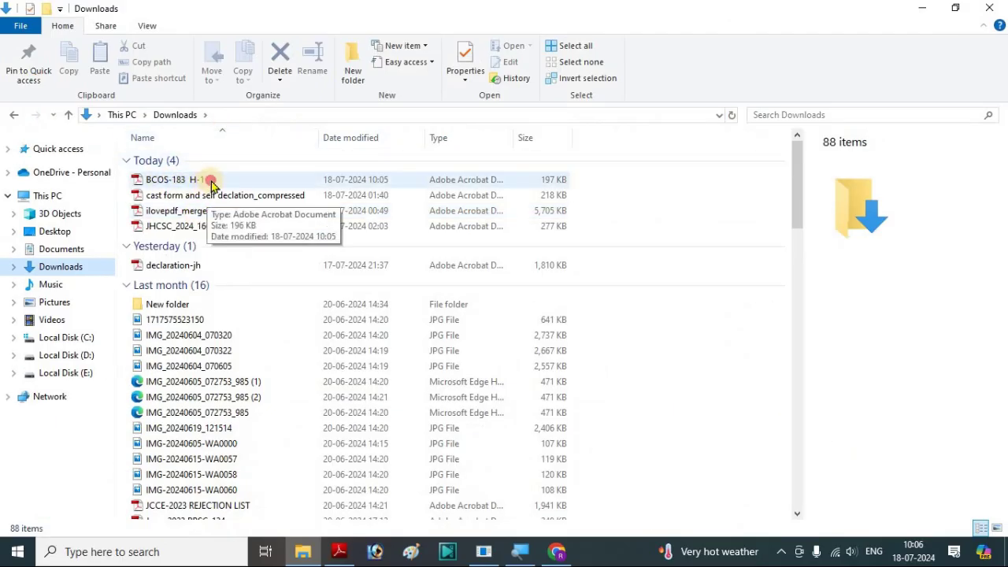
left_click(207, 181)
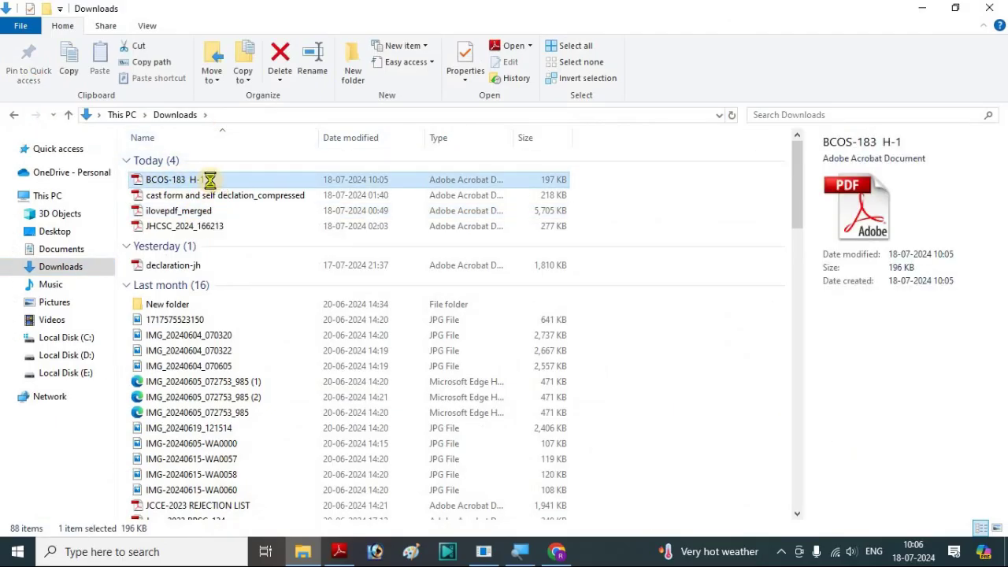
double_click(211, 185)
left_click(706, 26)
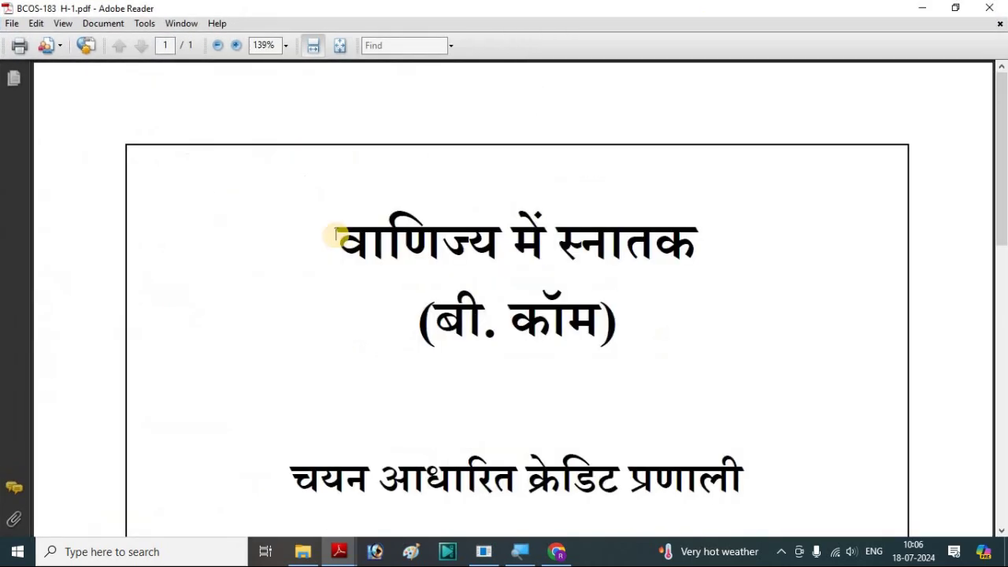
scroll(434, 277, "down", 10)
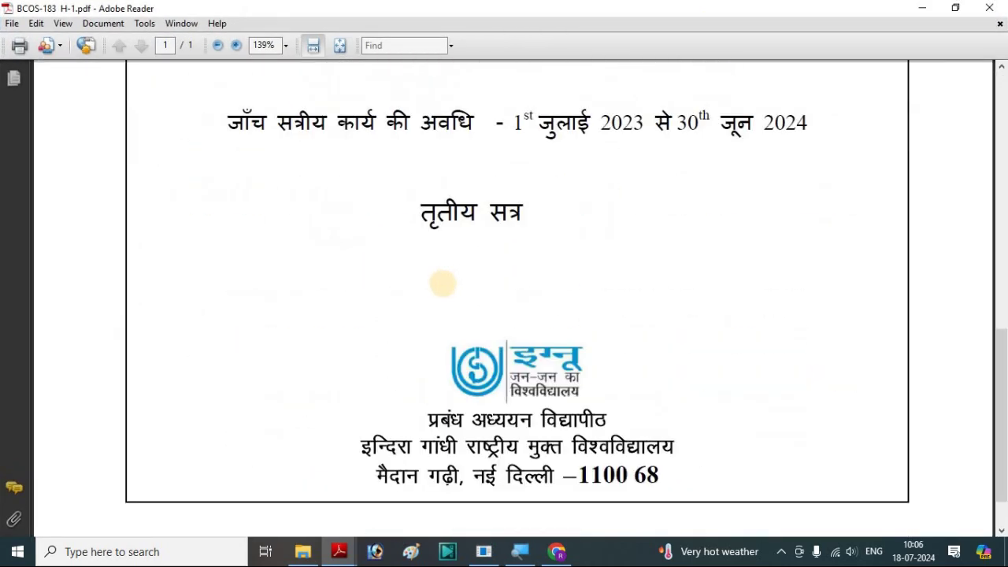
scroll(443, 285, "up", 10)
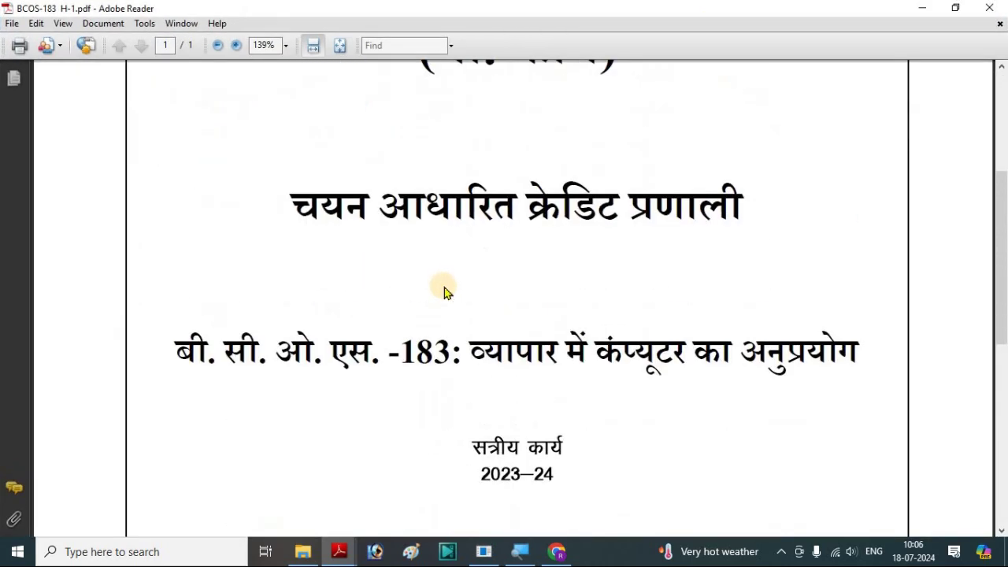